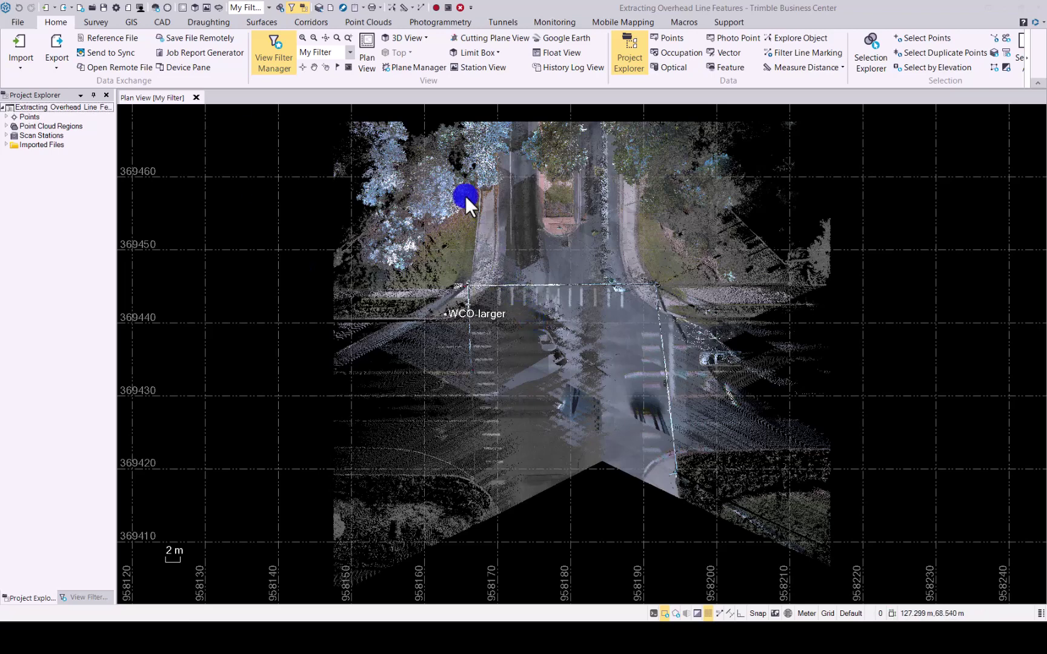
Step: Open Extract Geometry from the Point Clouds tools and start creating a new extraction shape
click(371, 20)
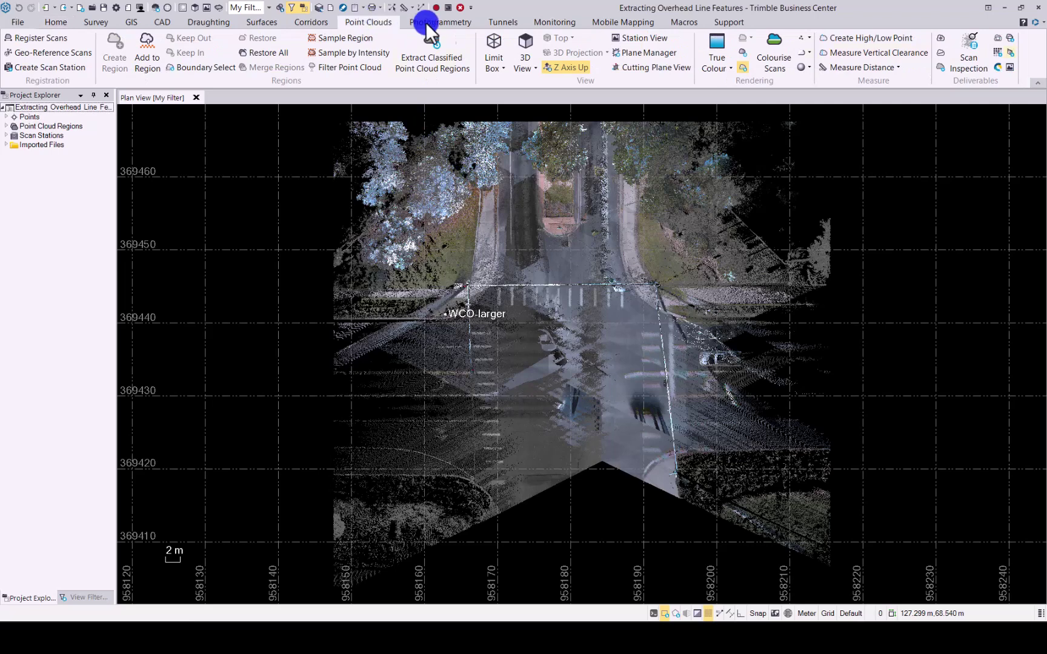
click(996, 36)
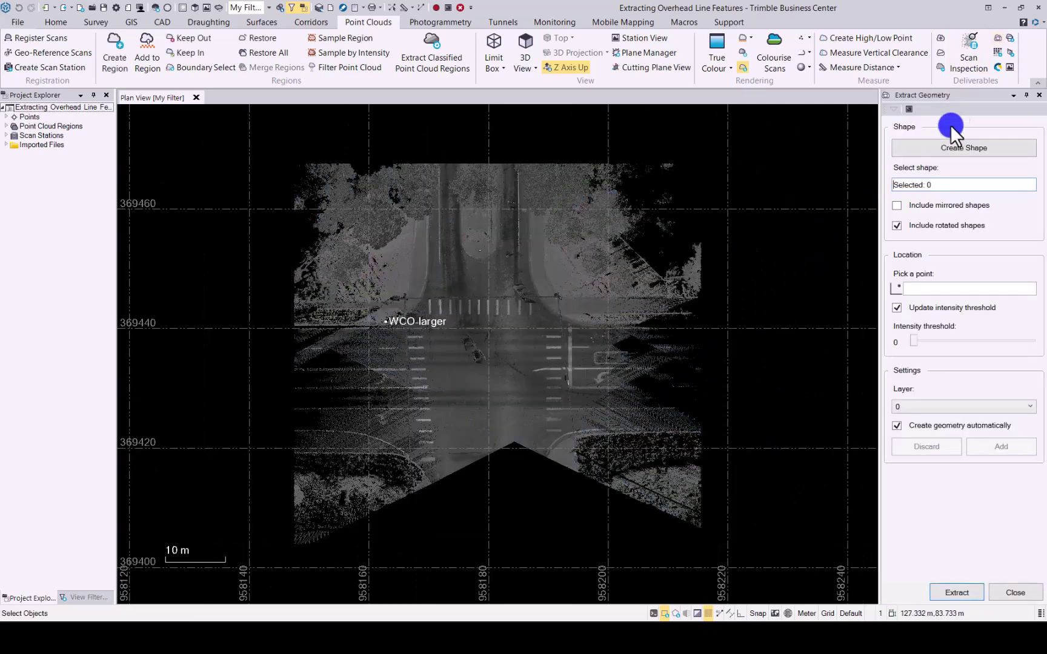
click(980, 147)
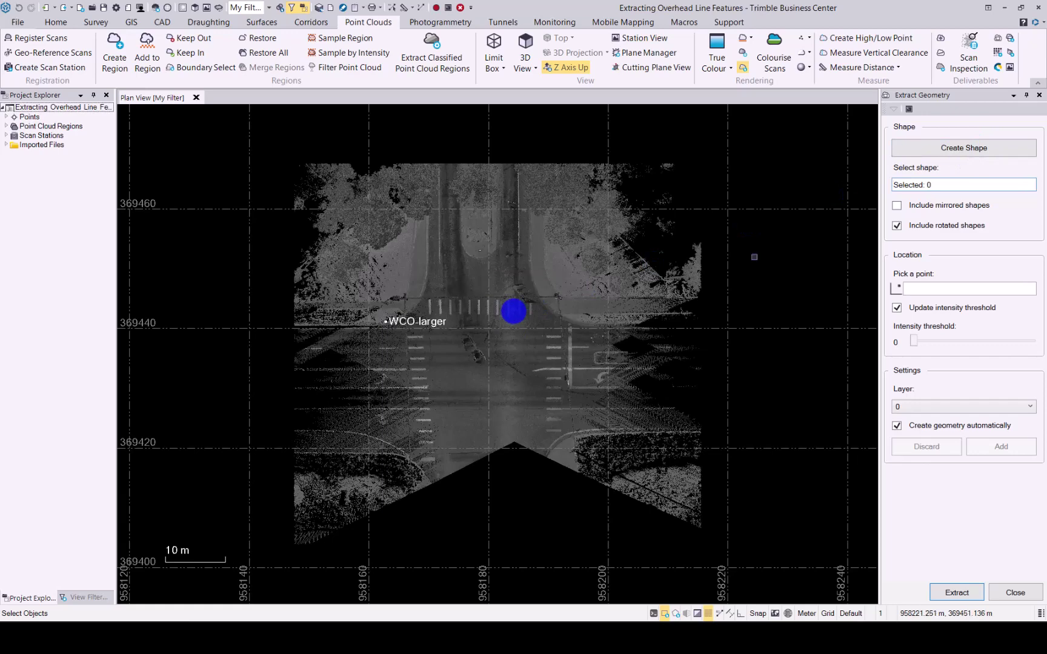
click(945, 184)
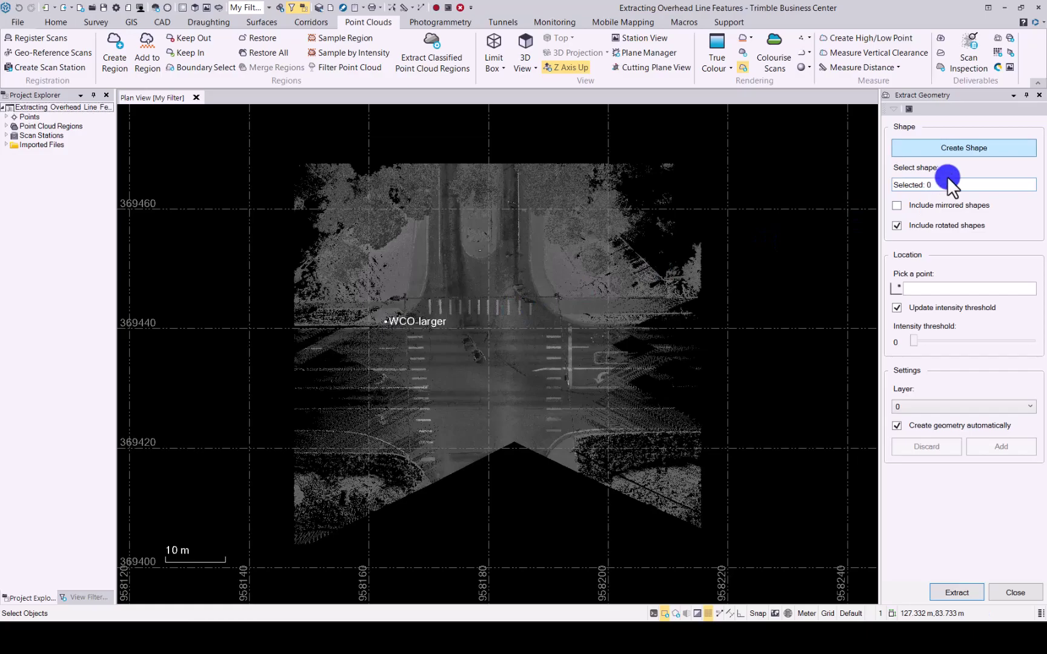
Step: Choose a polyline shape and name it Blocks
click(960, 146)
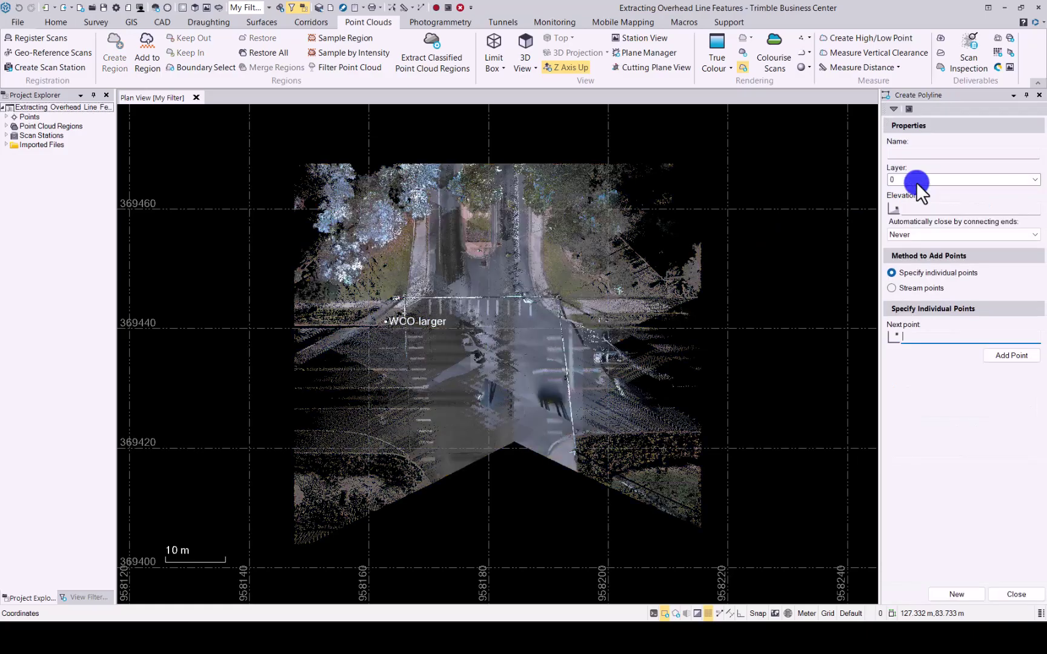
scroll(496, 299, up, 10)
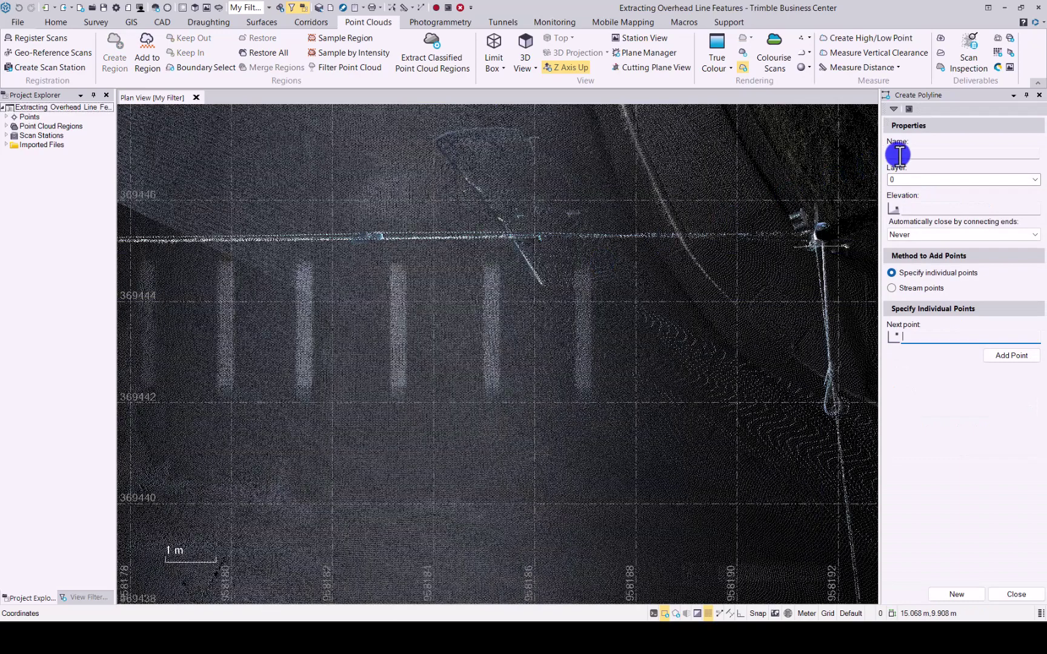
click(902, 153)
text(C)
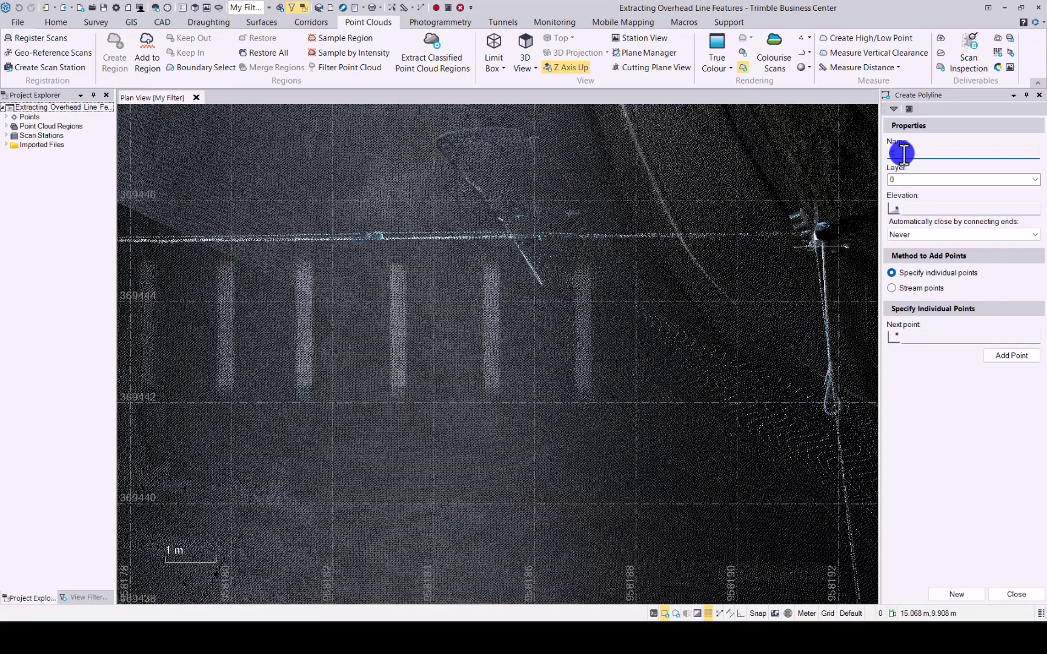
text(locks)
Step: Create a new layer called Blocks for the polyline in Layer Manager
click(1030, 180)
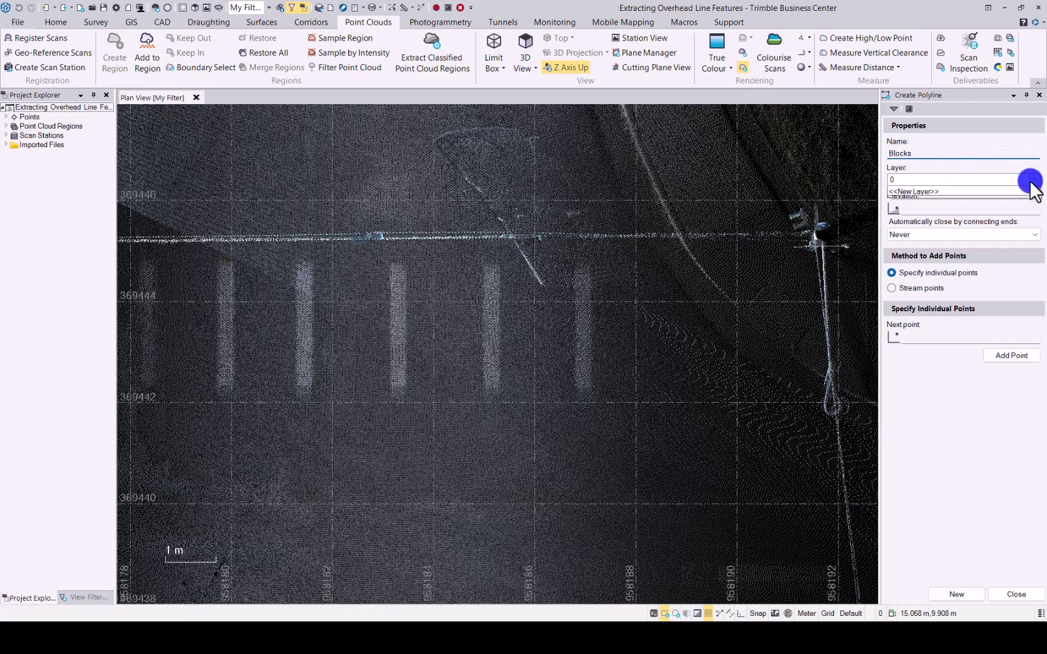
click(938, 209)
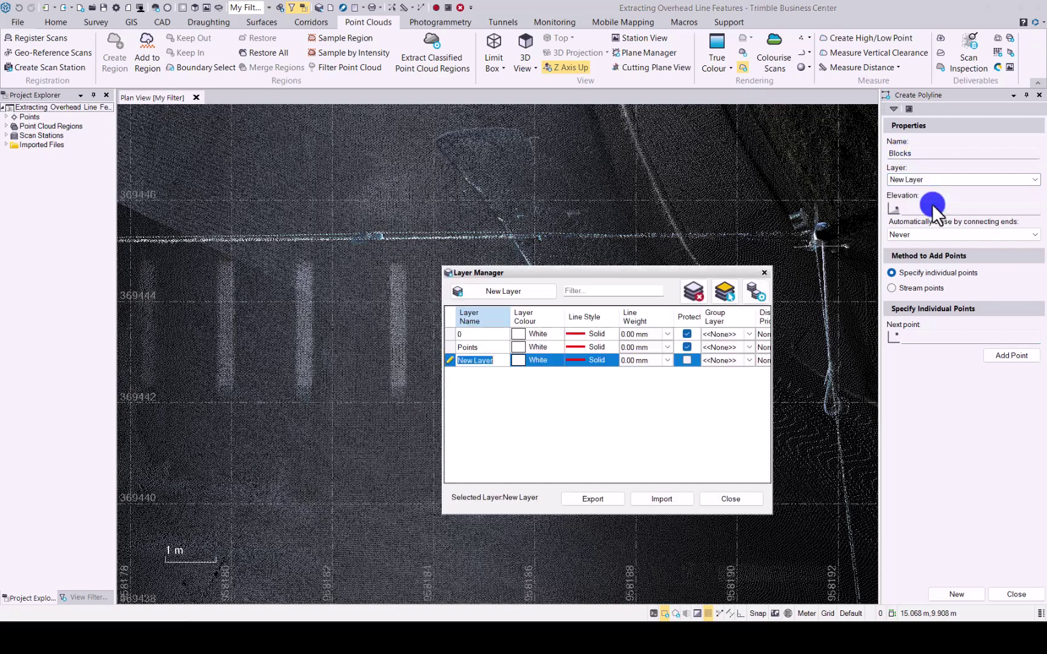
text(Blocks)
click(517, 359)
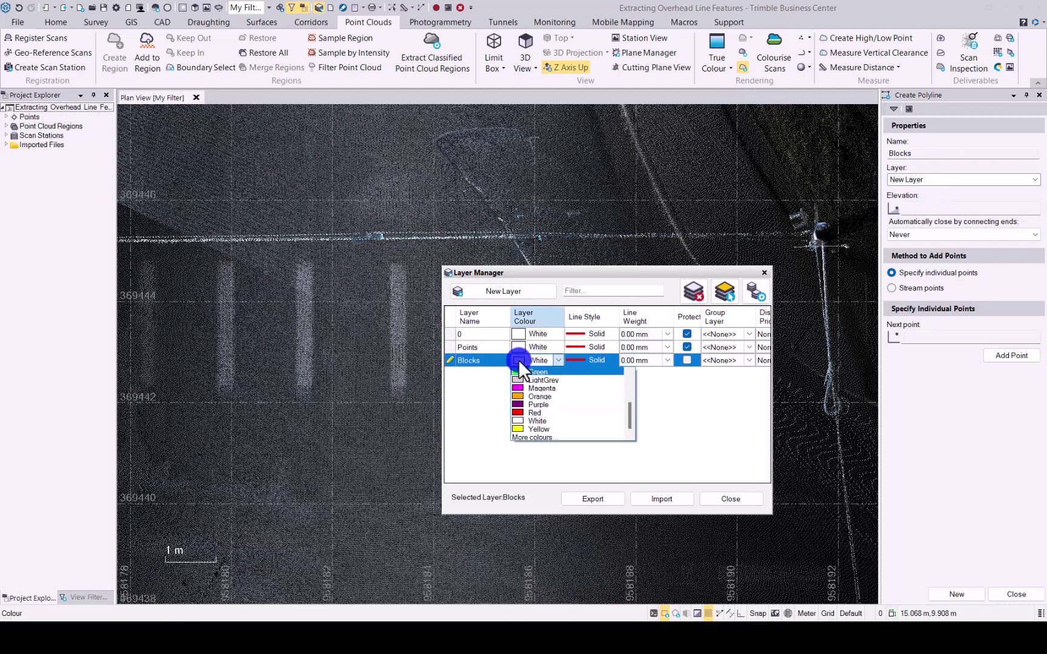
click(518, 359)
click(730, 498)
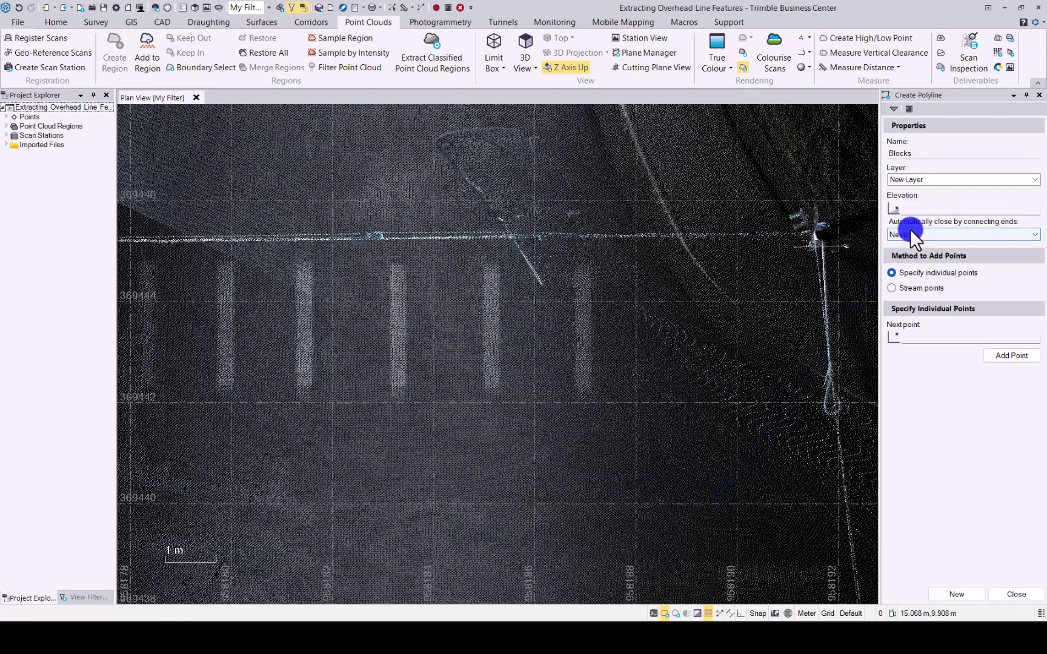
Step: Take the polyline elevation 1669.609 from the point cloud and set auto-close to Always
click(926, 208)
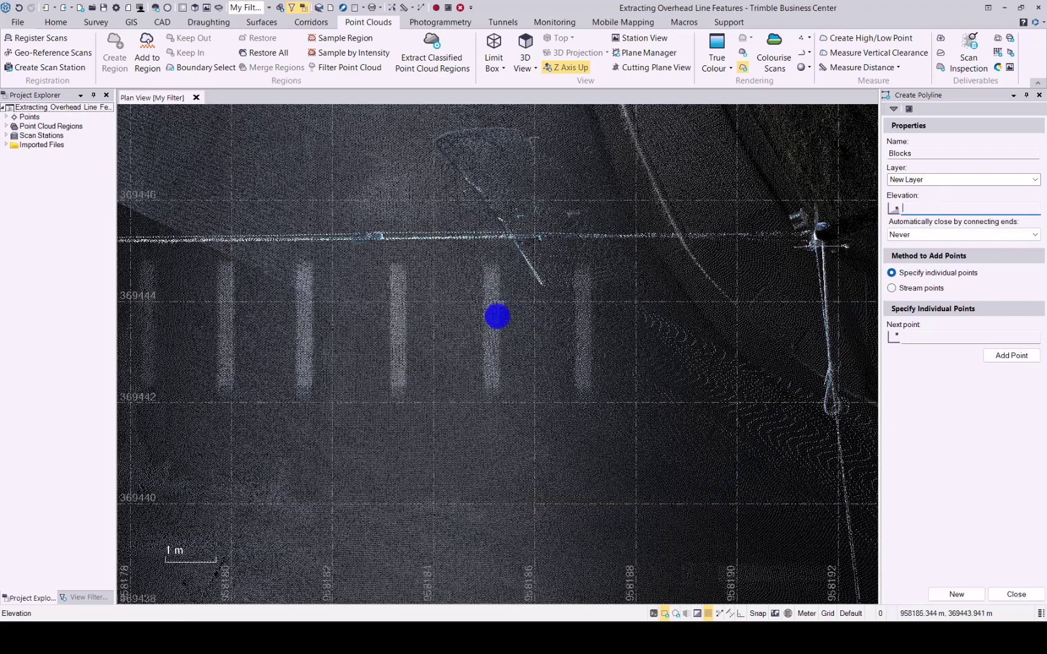
click(491, 317)
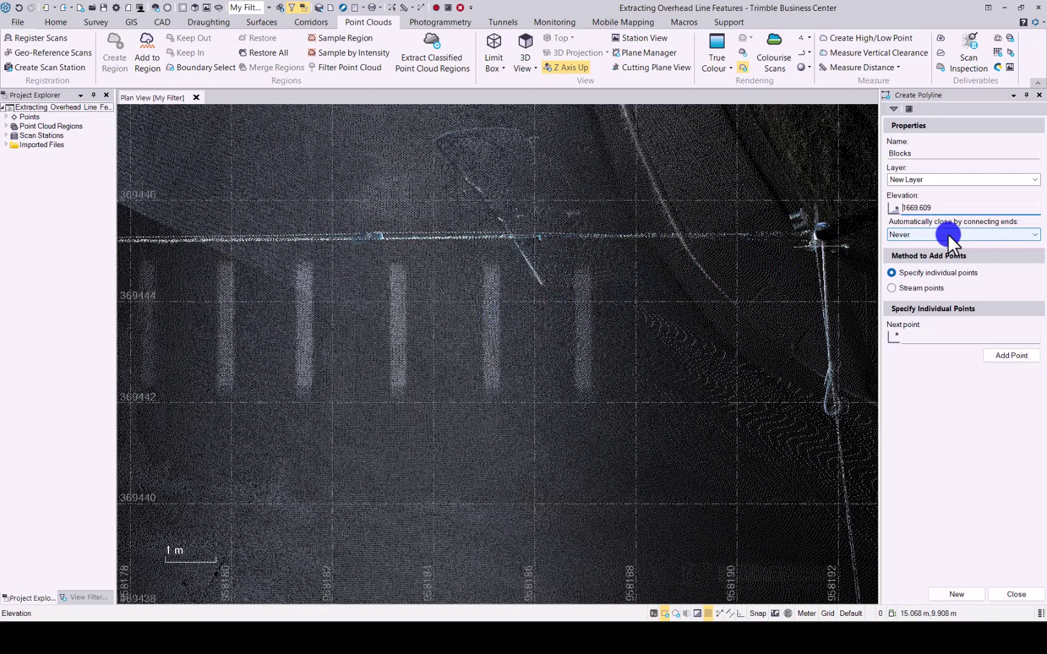
click(1014, 234)
key(Up)
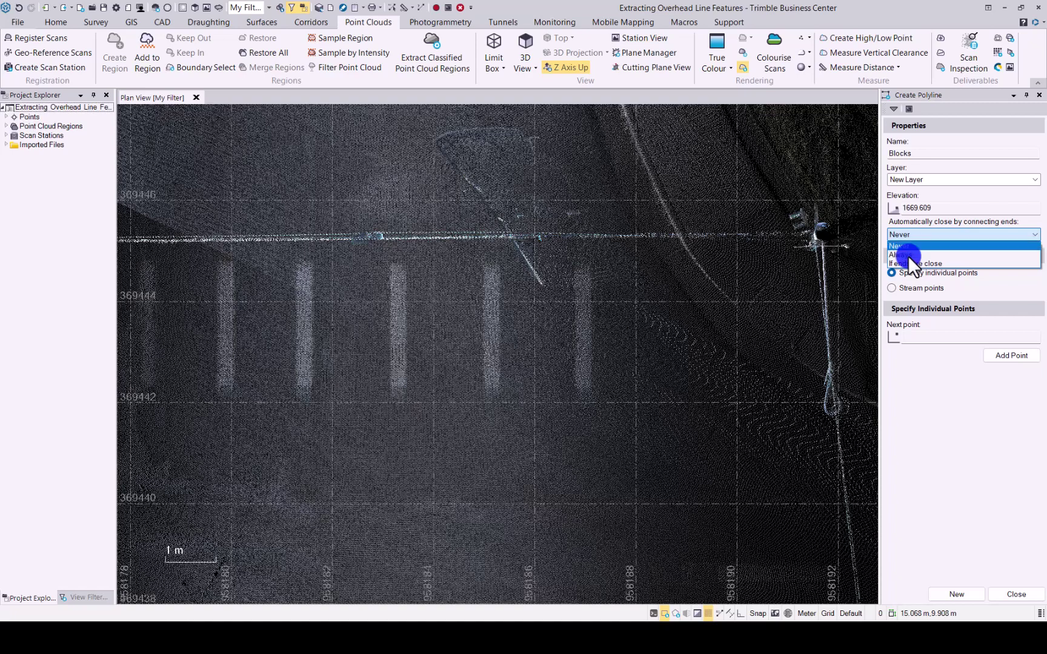
key(Down)
key(Down)
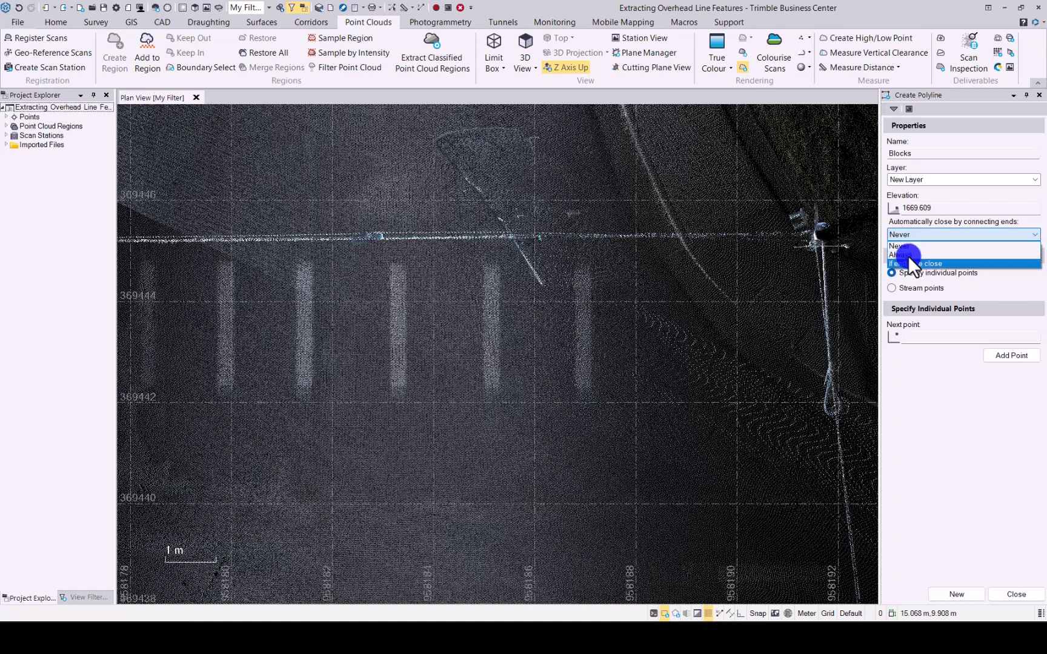
key(Up)
key(Return)
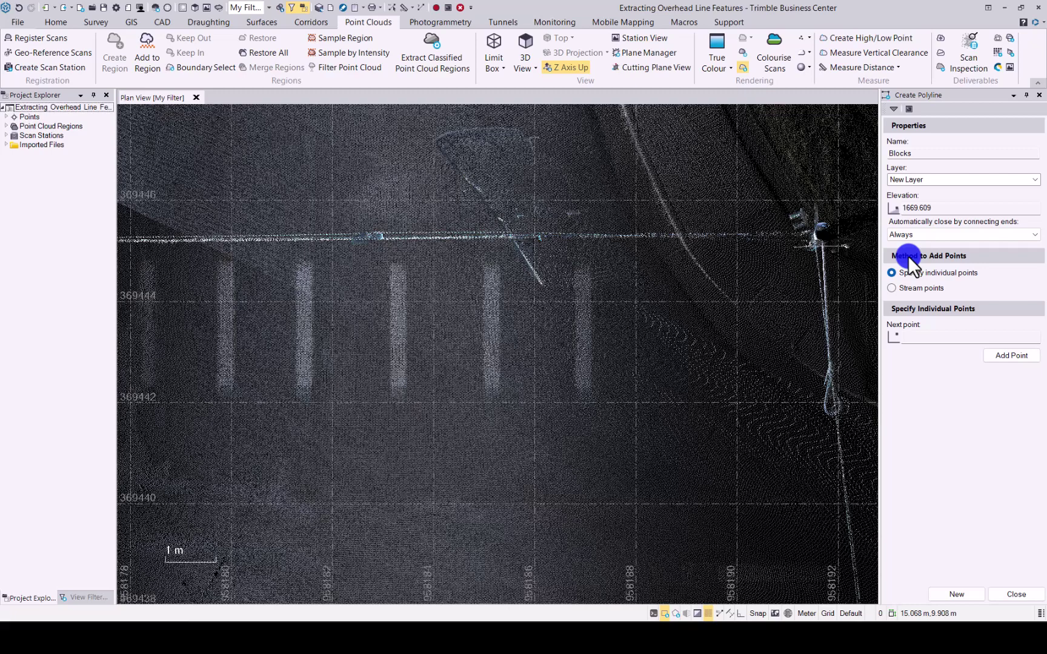
Step: Trace the four corners of the right-hand stripe as a closed rectangular polyline
click(921, 339)
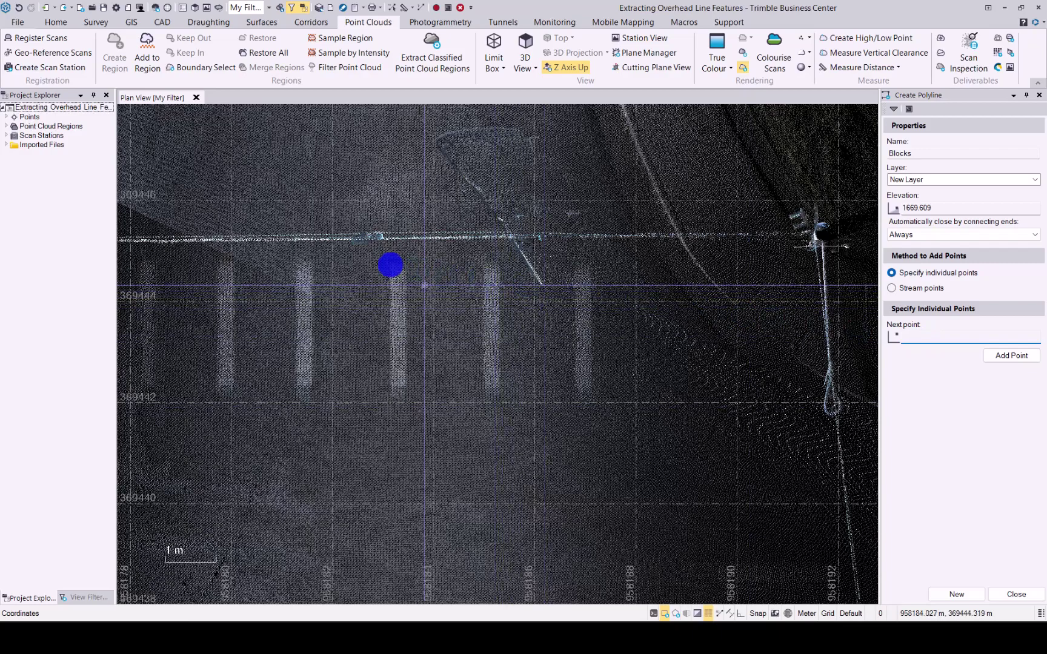
scroll(390, 265, up, 3)
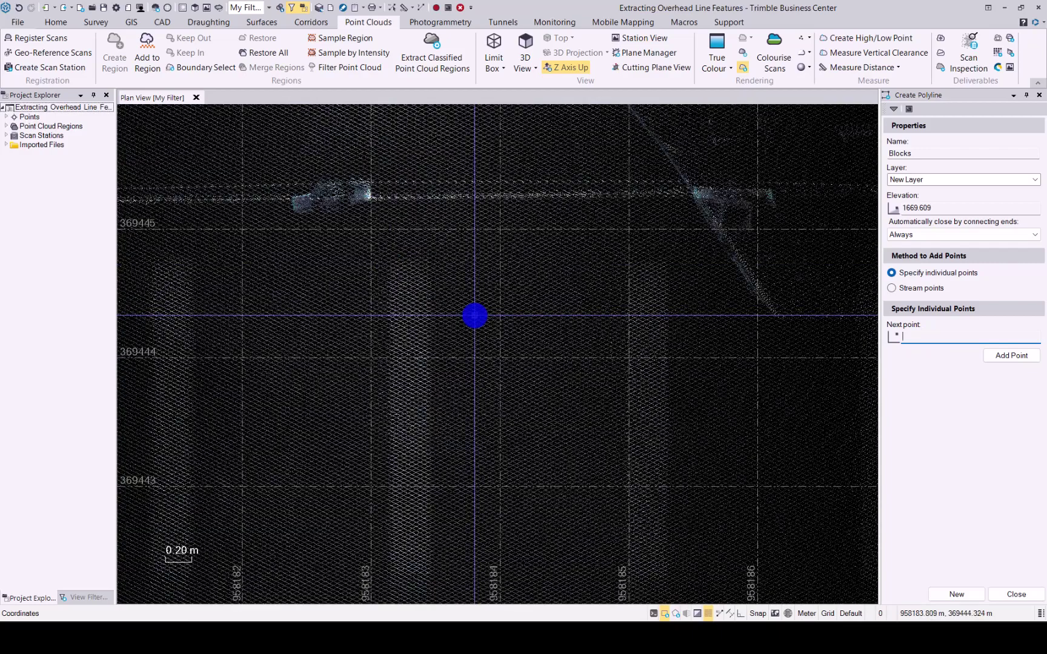
middle_drag(472, 315, 535, 269)
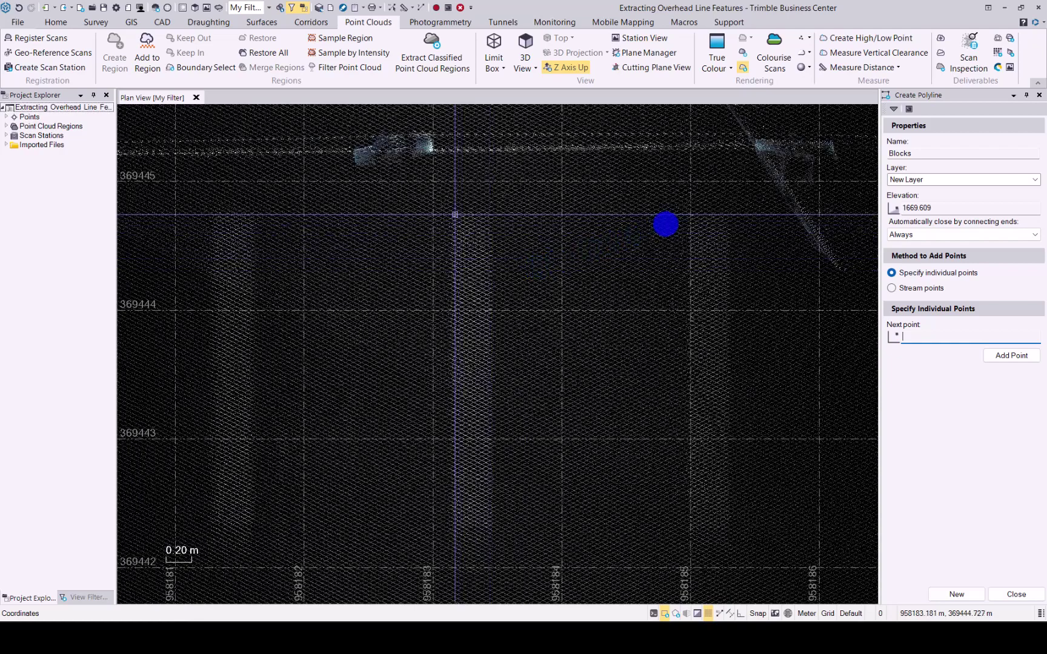
click(689, 216)
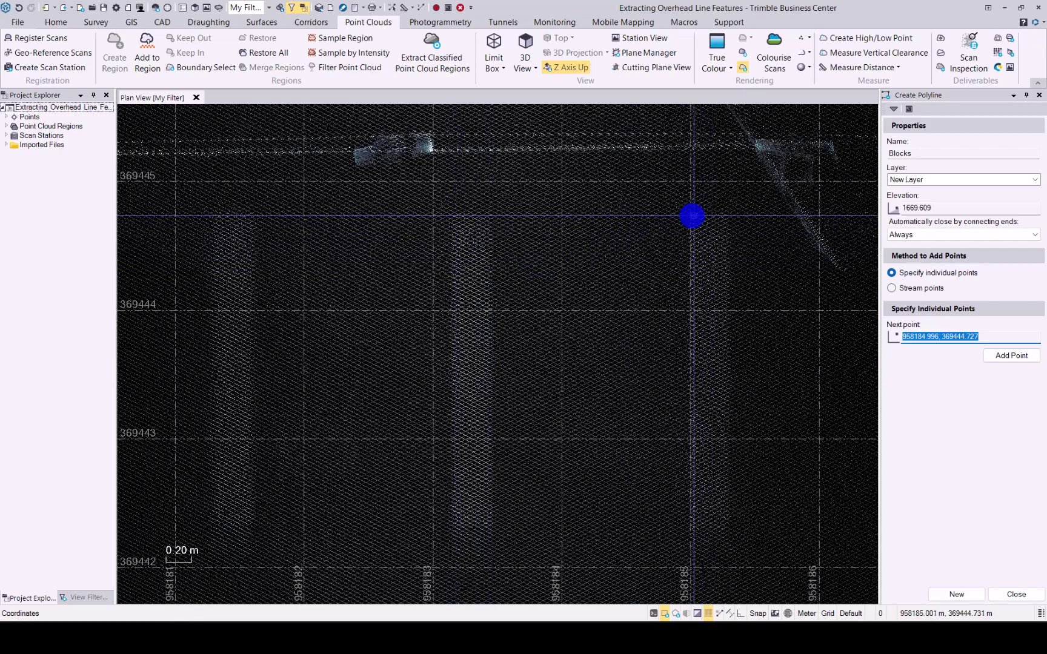
click(727, 216)
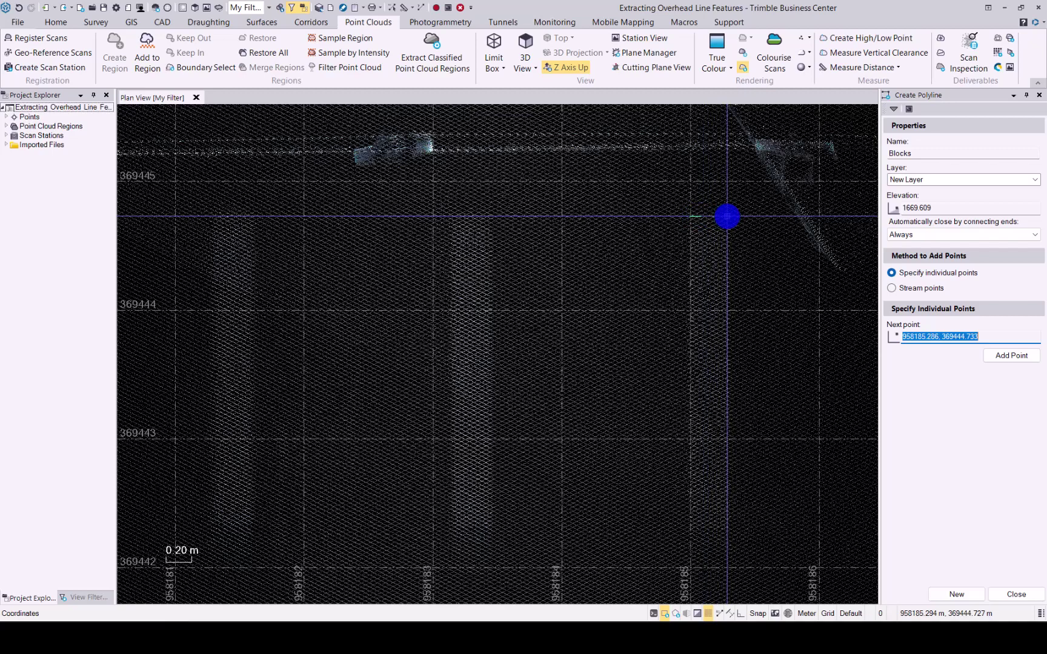
click(727, 528)
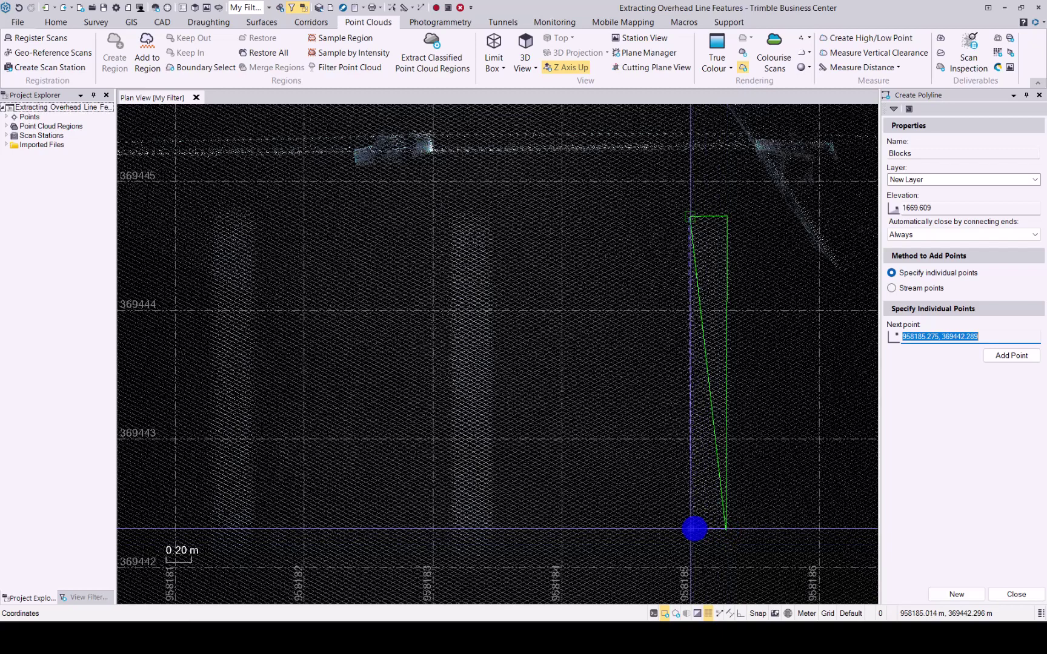
click(691, 529)
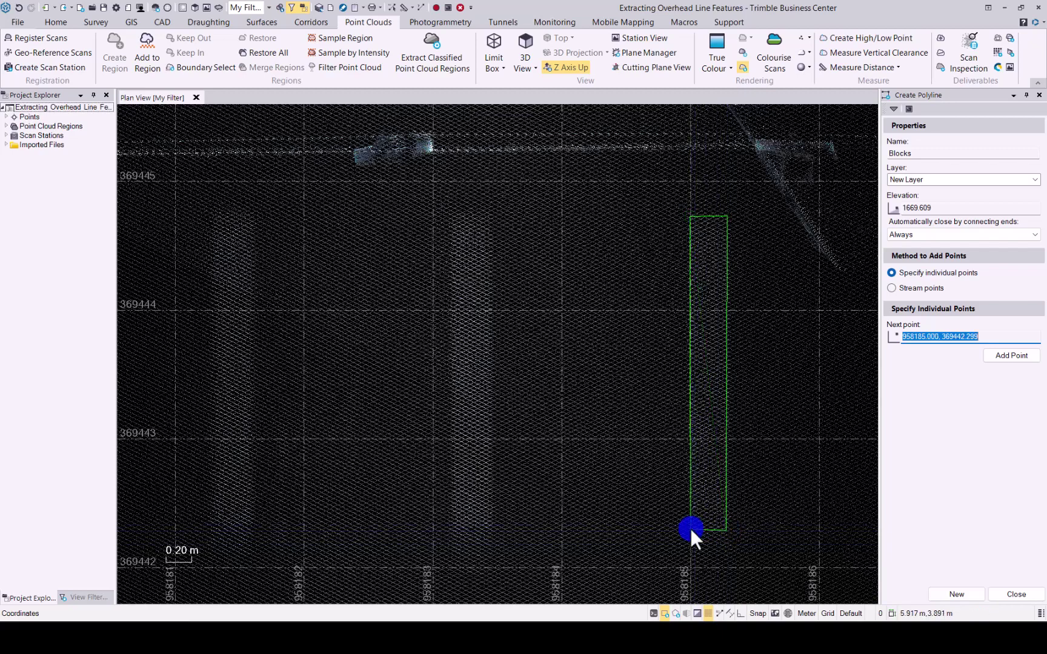
click(1005, 592)
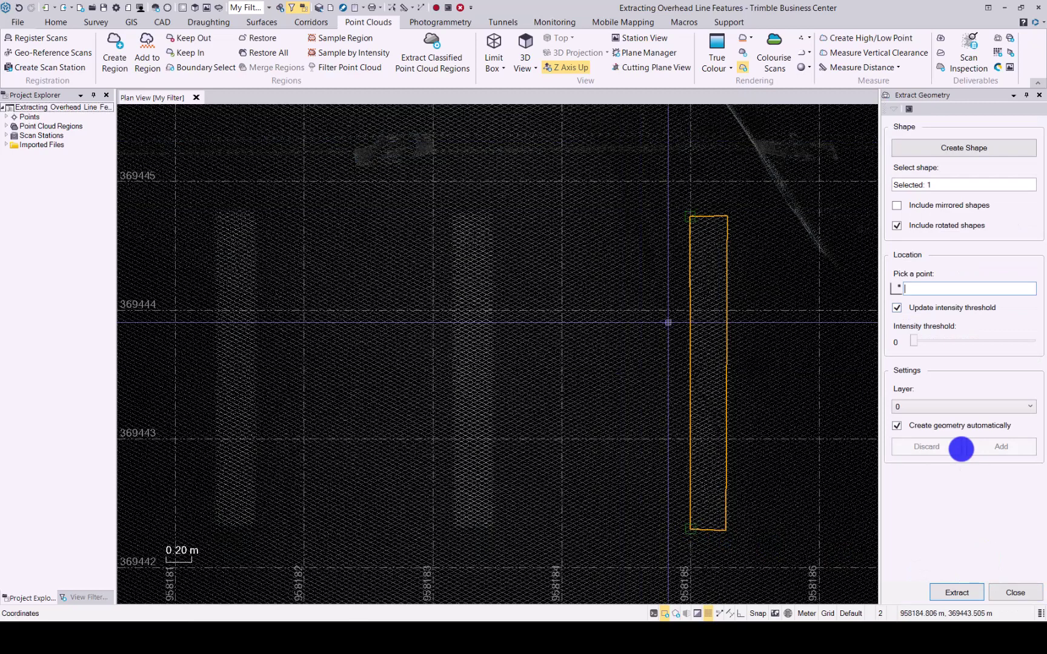
Step: Use the rectangle as the template and pick the neighbouring stripe at 958186.980, 369443.574
click(913, 168)
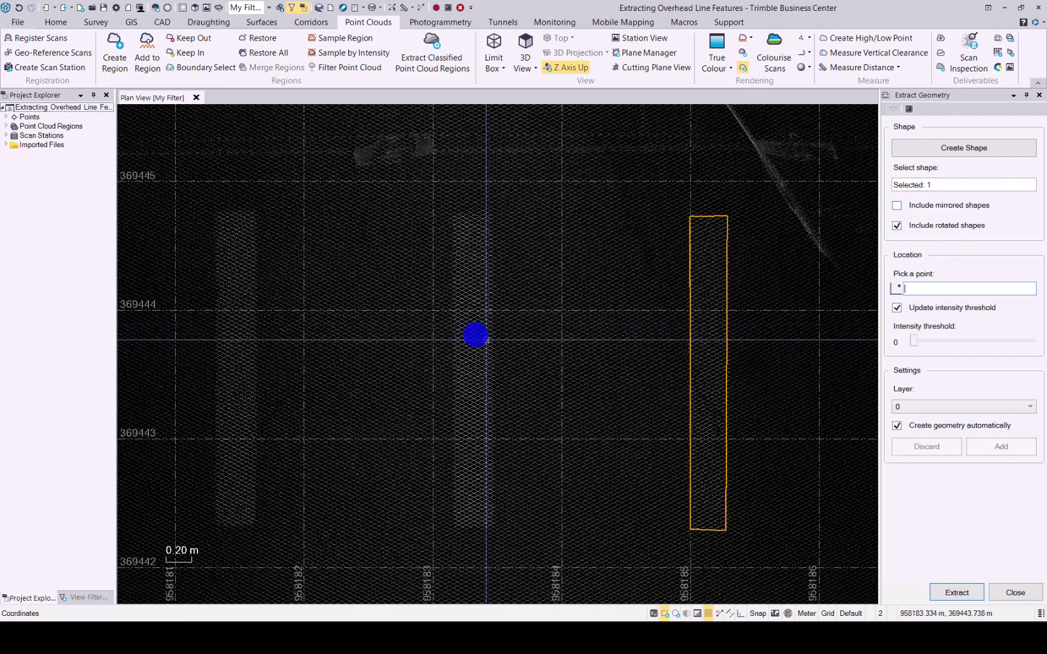
scroll(475, 334, down, 3)
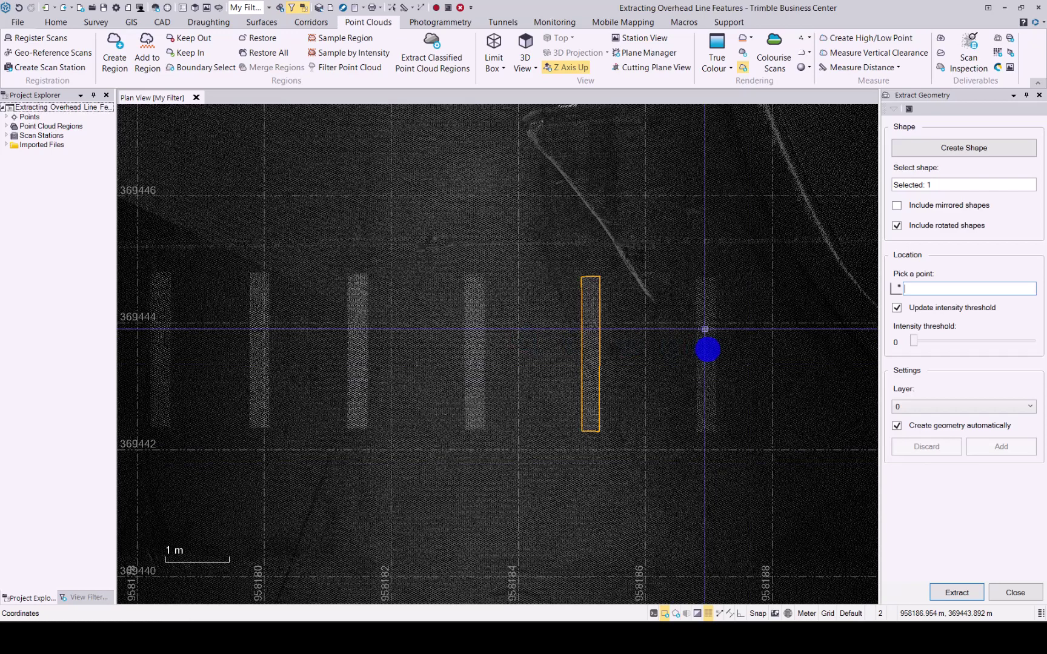
click(709, 349)
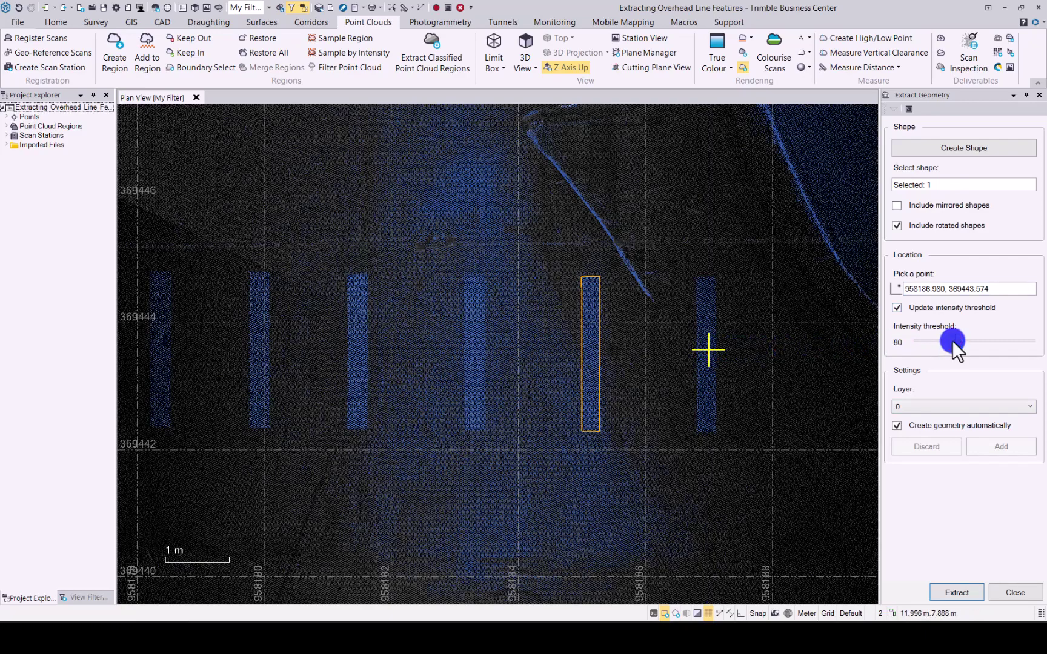
Step: Raise the intensity threshold to 82, target the Blocks layer, and extract the stripe outline
mouse_move(952, 340)
mouse_down()
mouse_move(965, 339)
mouse_move(953, 334)
mouse_up()
click(1021, 406)
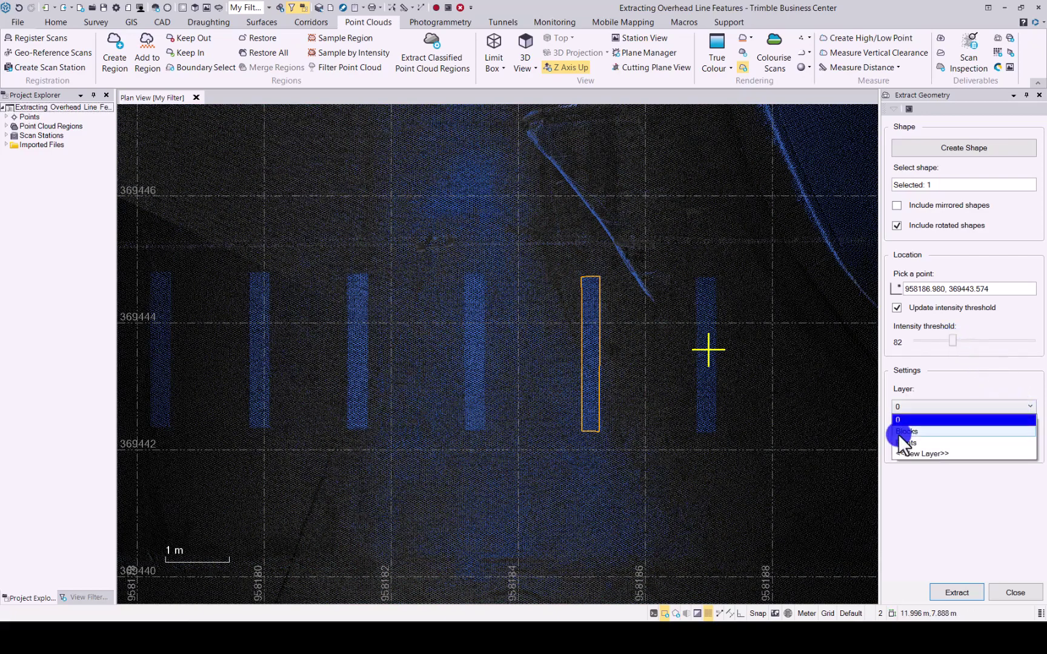
click(898, 432)
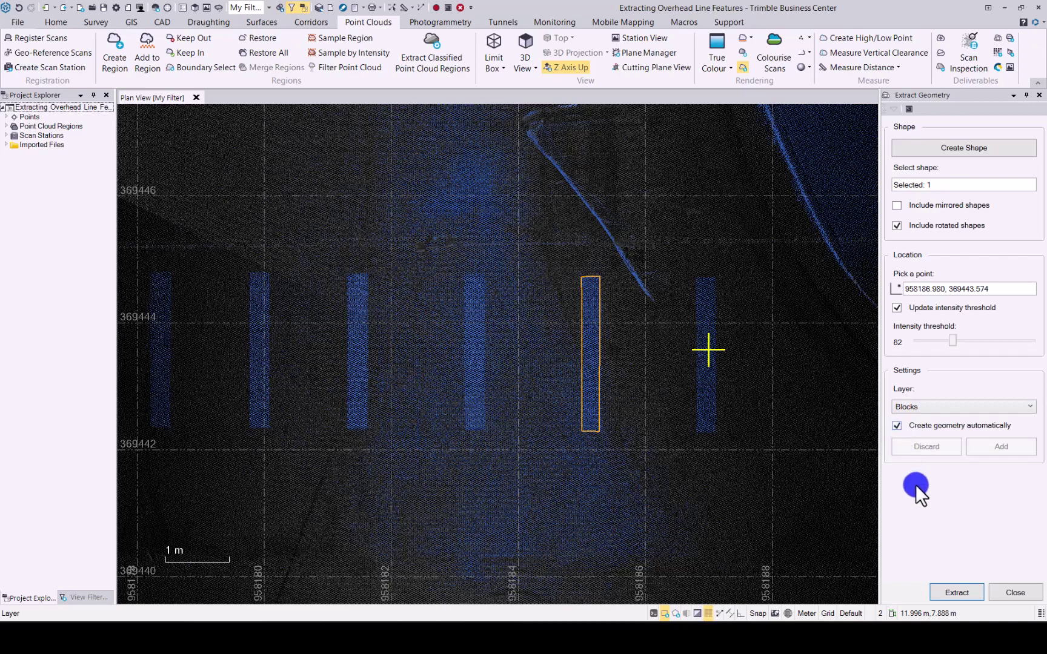
click(954, 592)
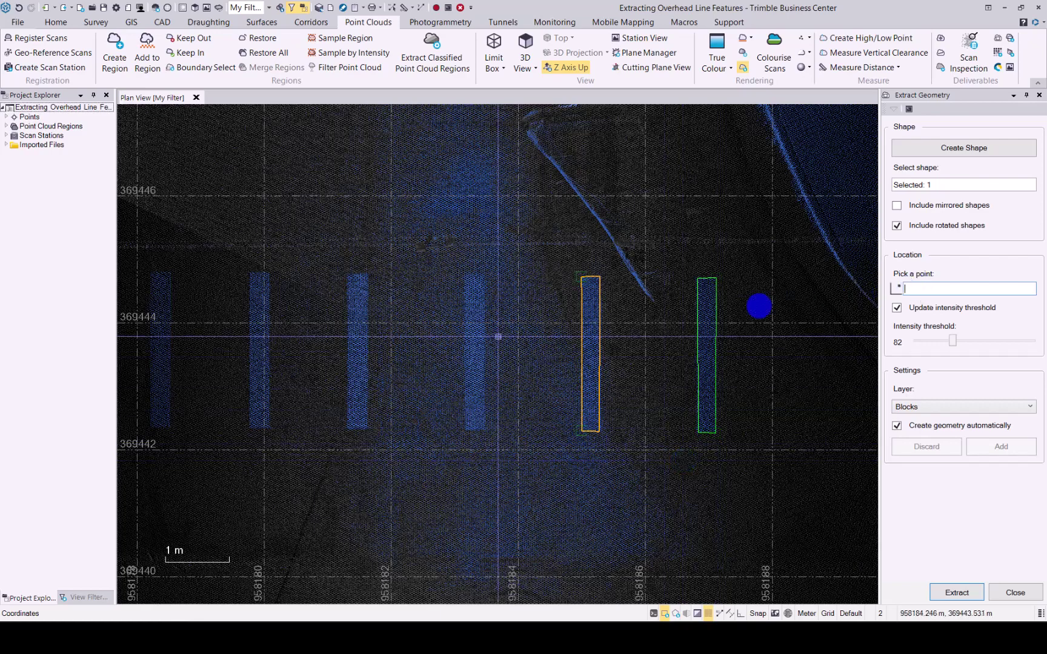
Step: Pick and extract outlines for the next two stripes left of the template, then pick a third
click(475, 344)
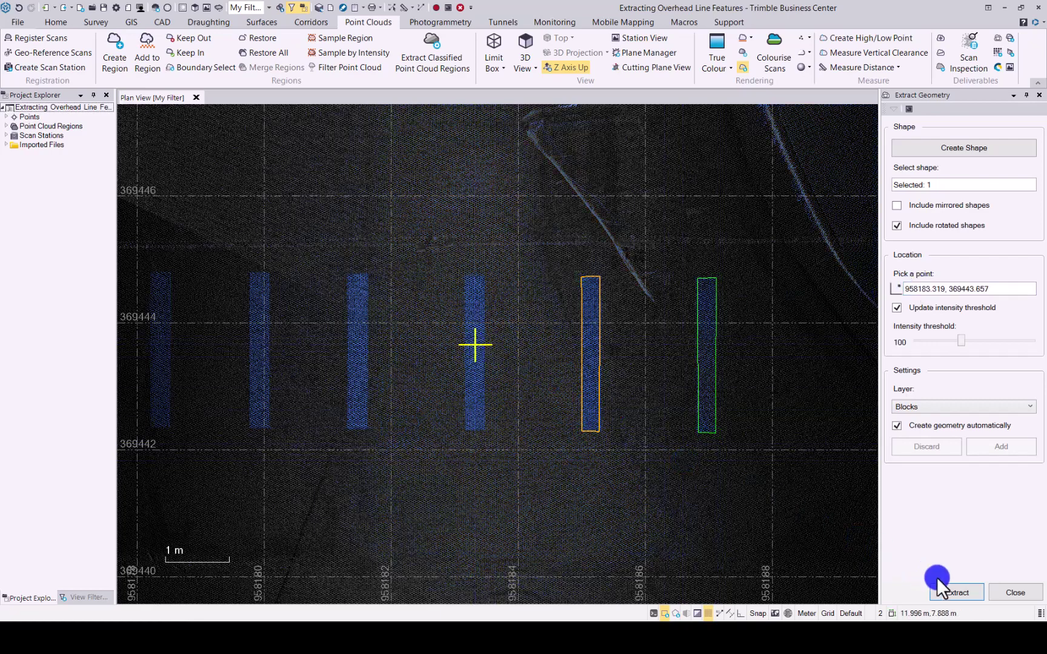
click(958, 591)
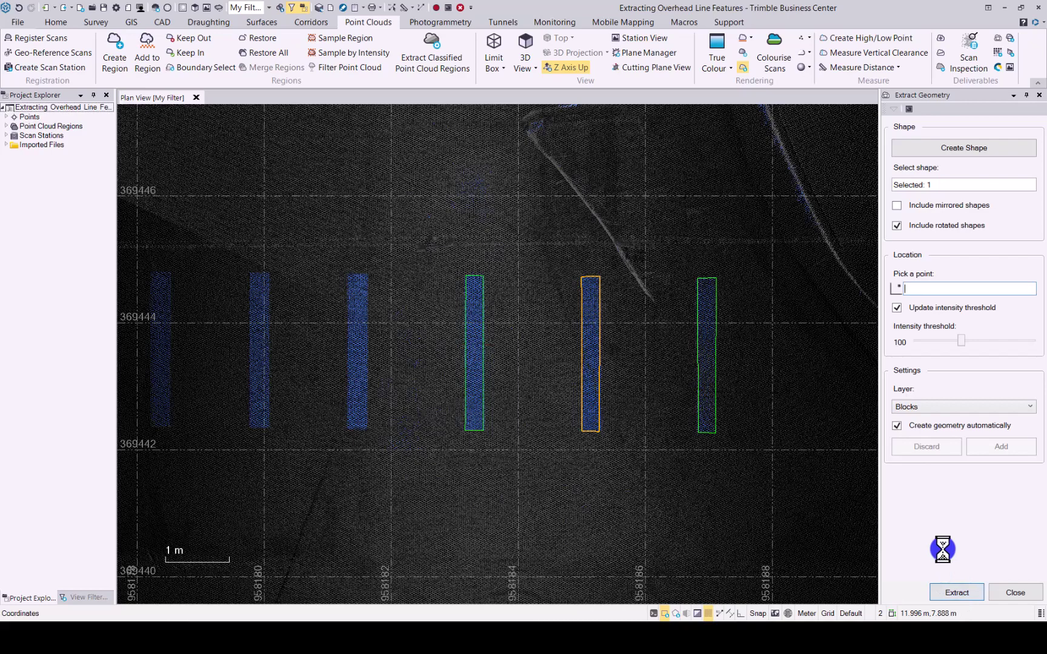
click(930, 287)
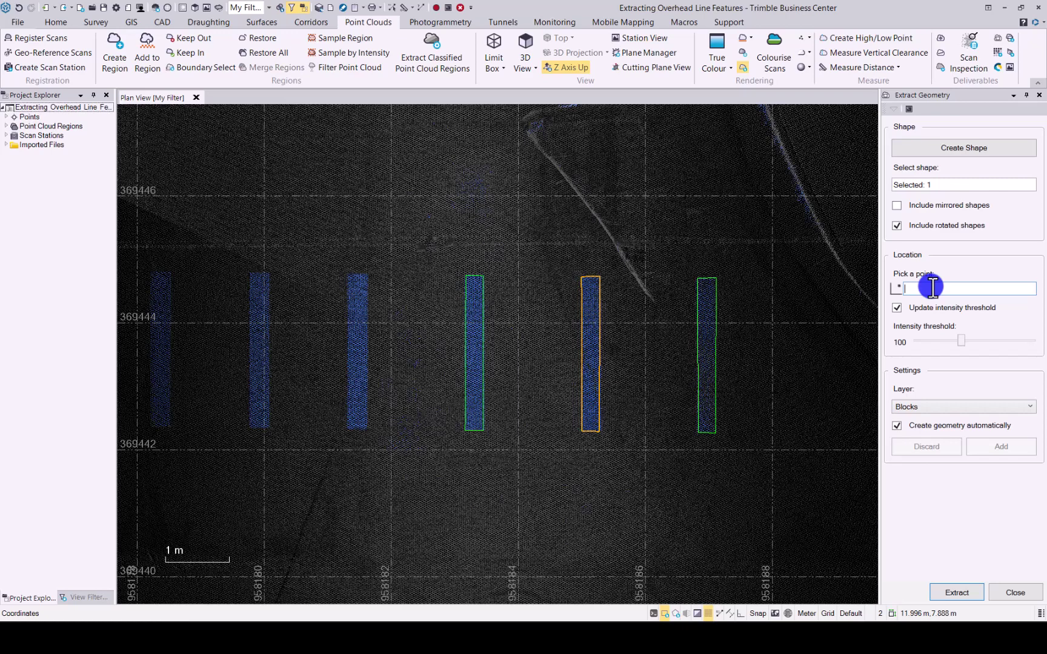
click(356, 342)
click(968, 594)
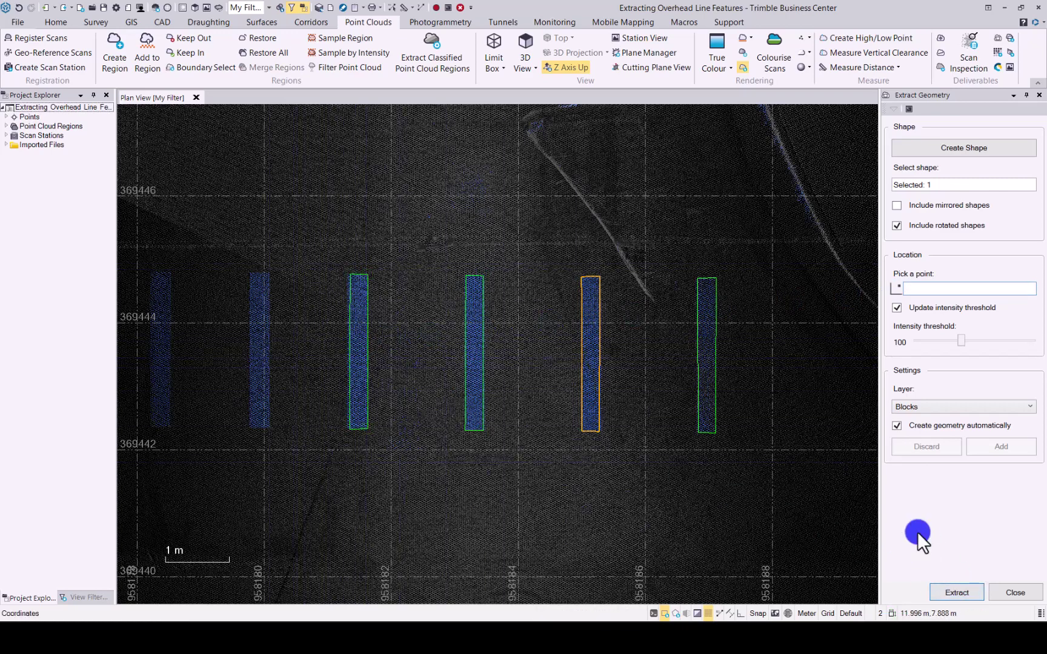
click(260, 339)
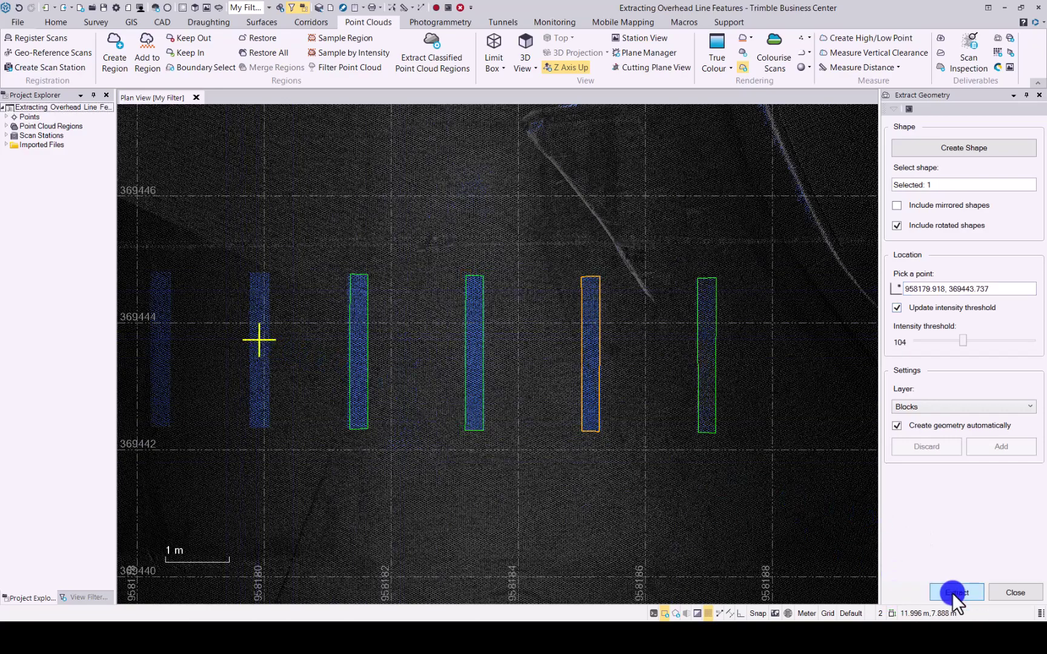
Step: Zoom out and pan the plan view until the whole crosswalk is visible
scroll(514, 311, down, 3)
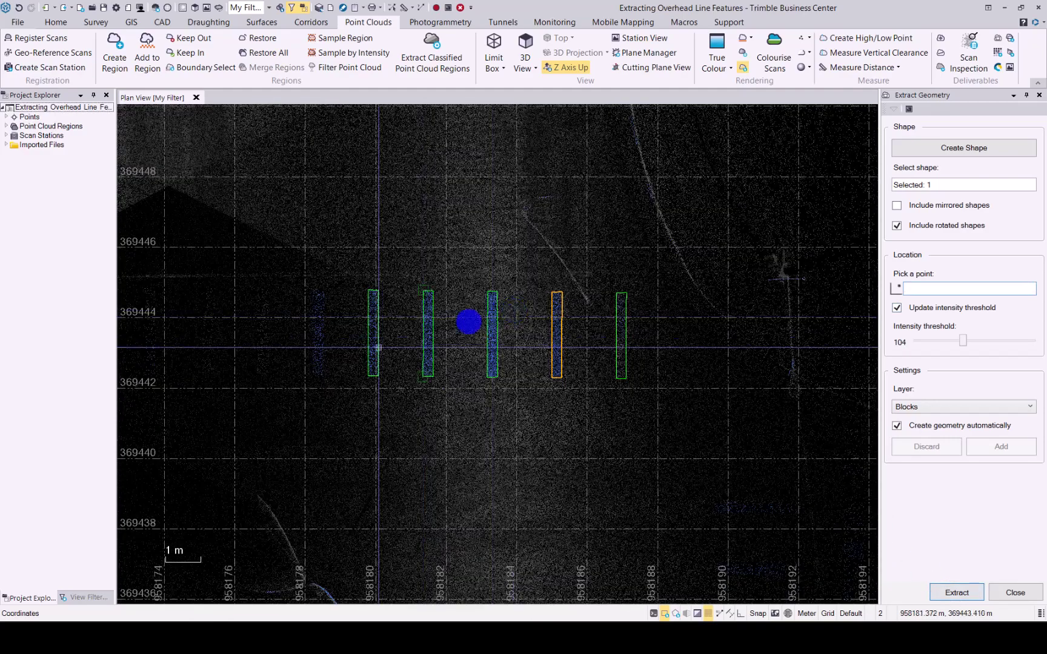
middle_drag(467, 320, 763, 146)
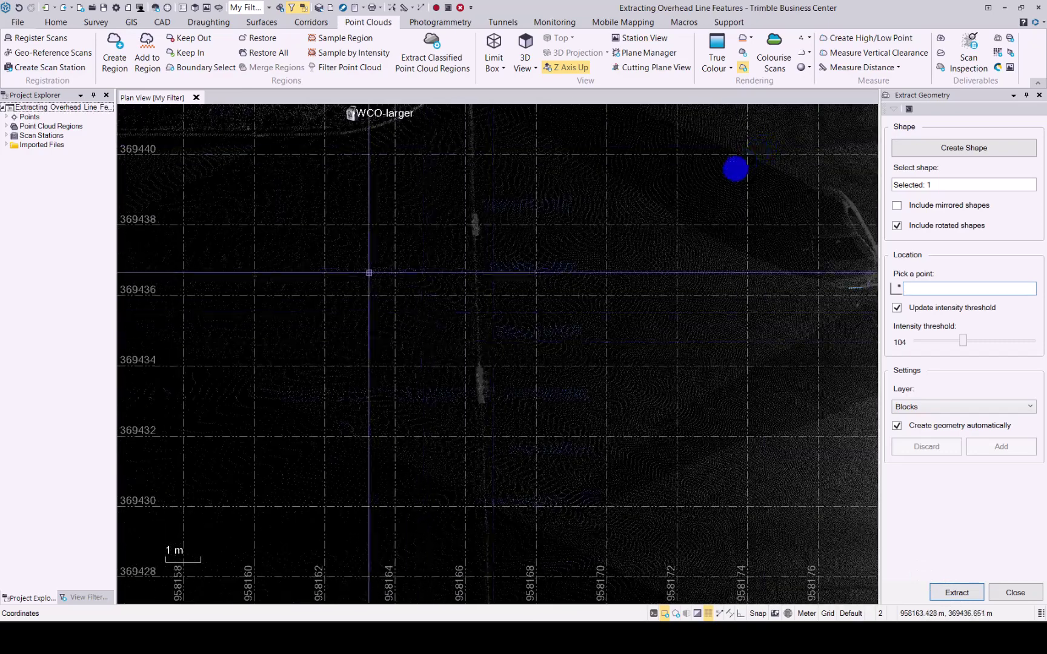
middle_drag(367, 463, 562, 267)
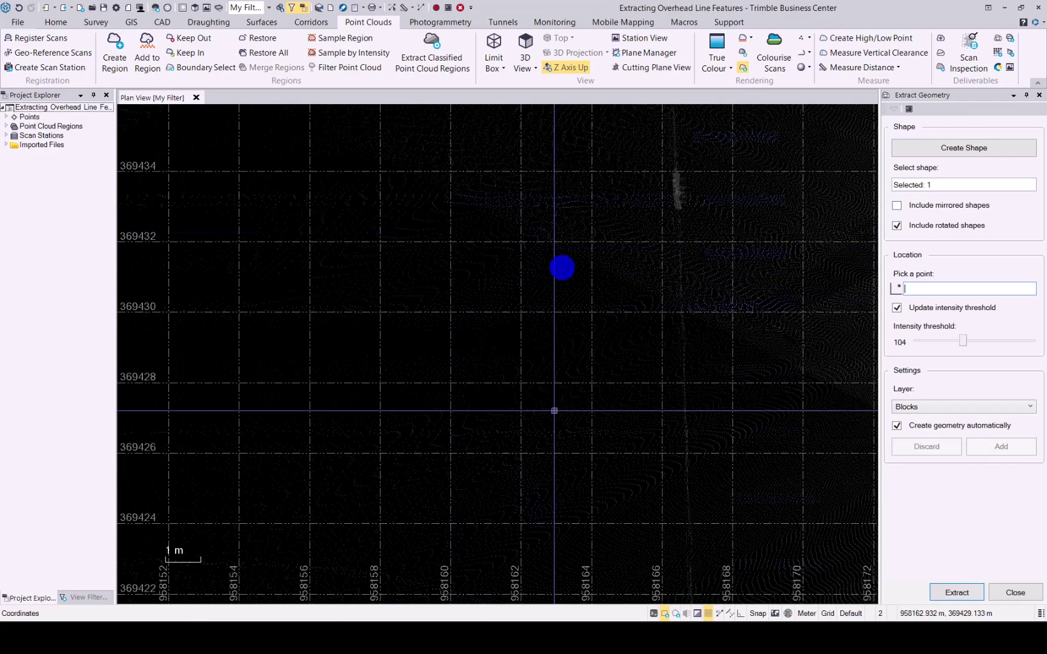
scroll(554, 346, down, 3)
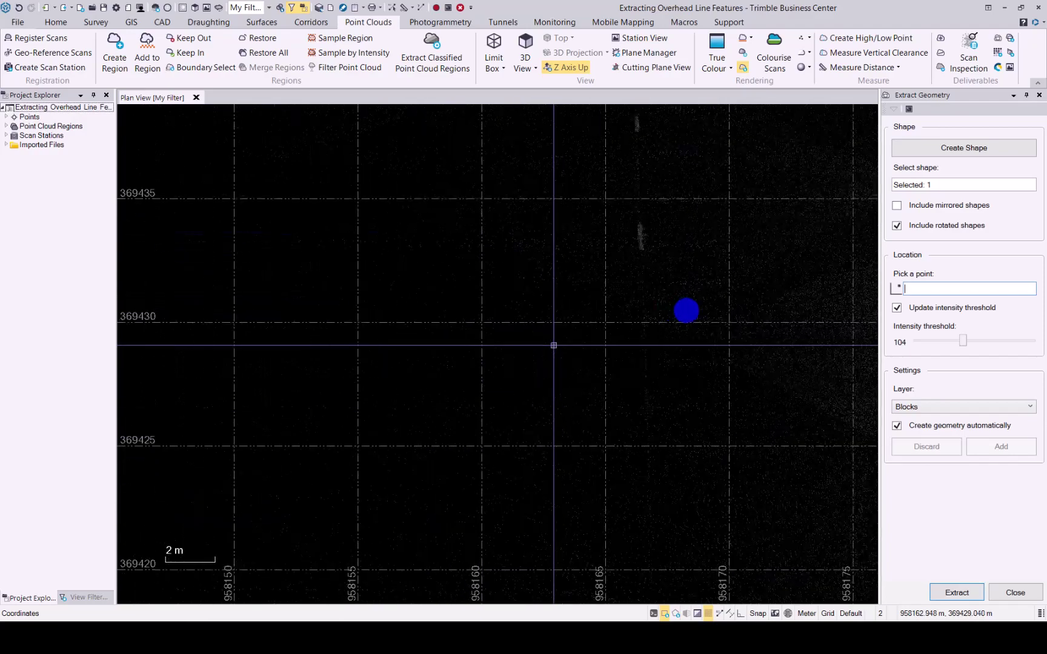
middle_drag(701, 316, 412, 316)
middle_drag(585, 278, 382, 283)
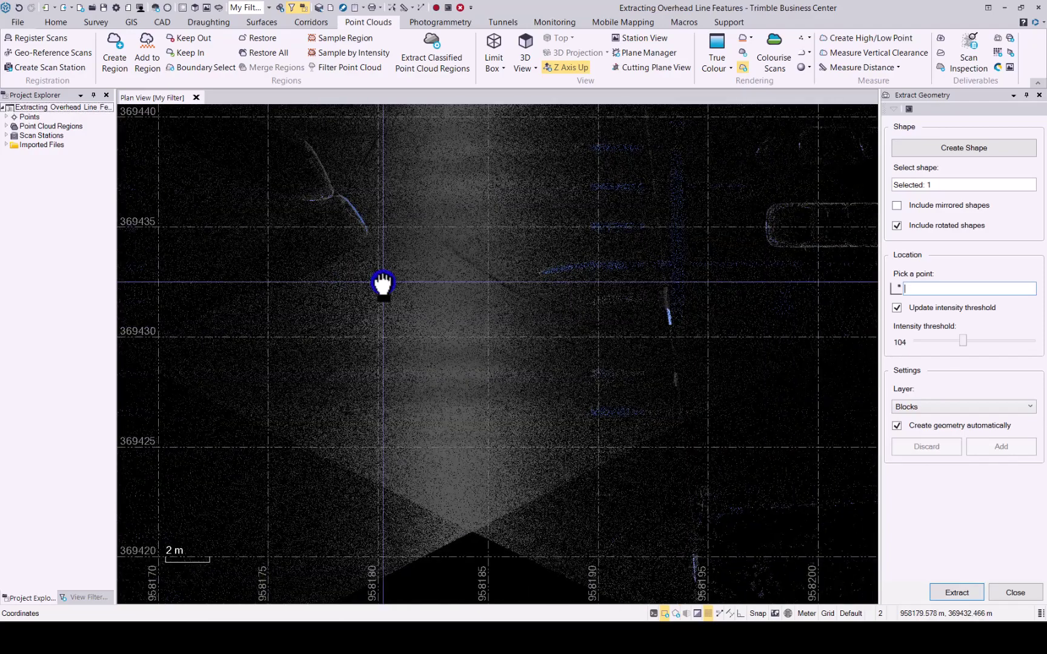
middle_drag(582, 288, 463, 290)
middle_drag(523, 360, 561, 423)
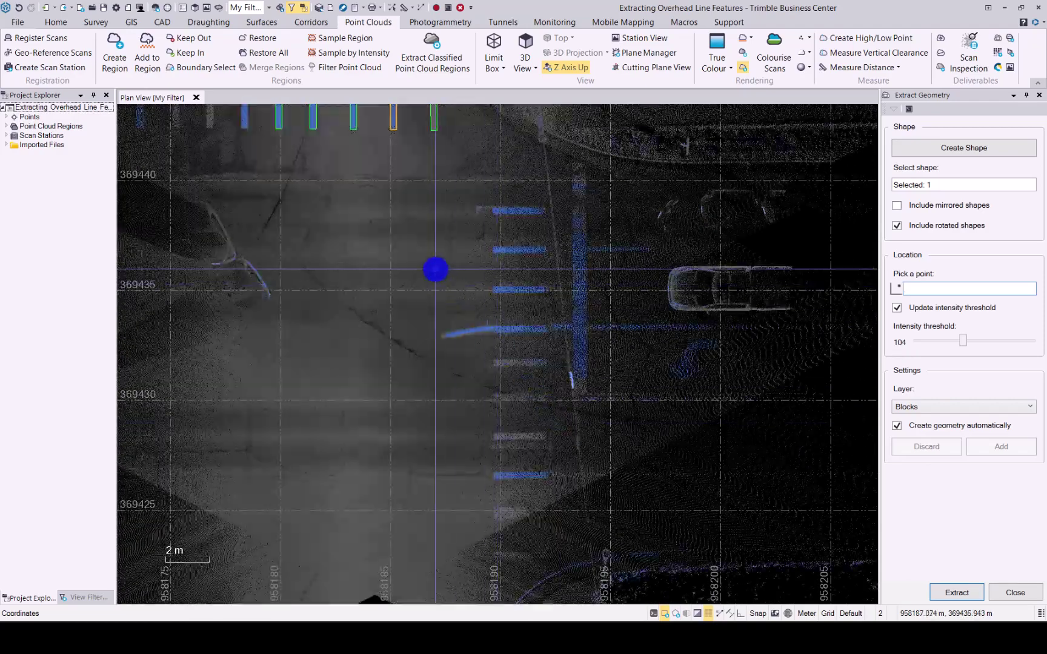
middle_drag(435, 269, 578, 420)
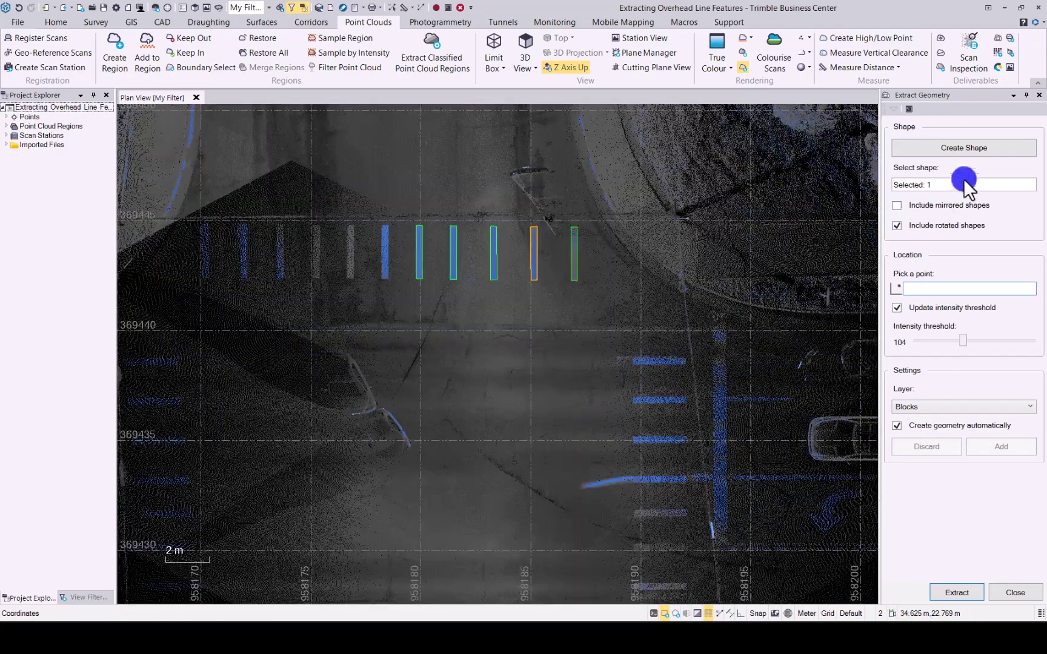